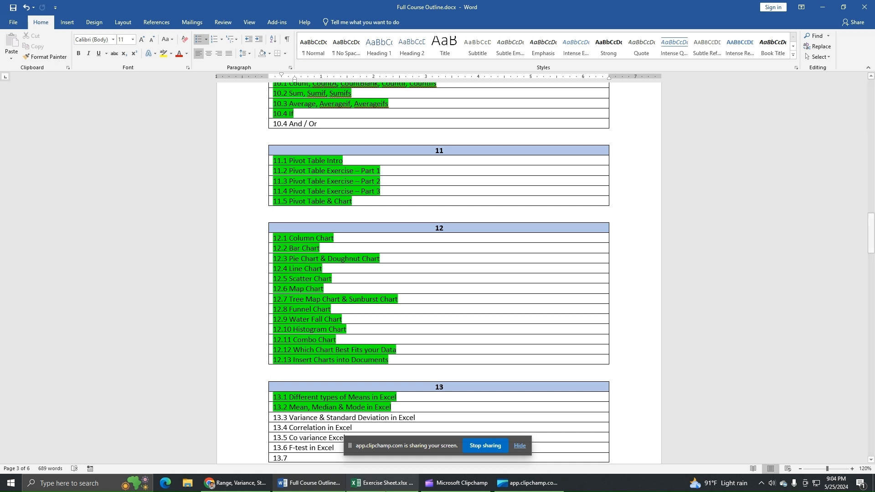
- Switch to the Exercise Sheet workbook in Excel and examine the student Math scores and the variance and standard deviation labels in I2:I5
left_click(383, 478)
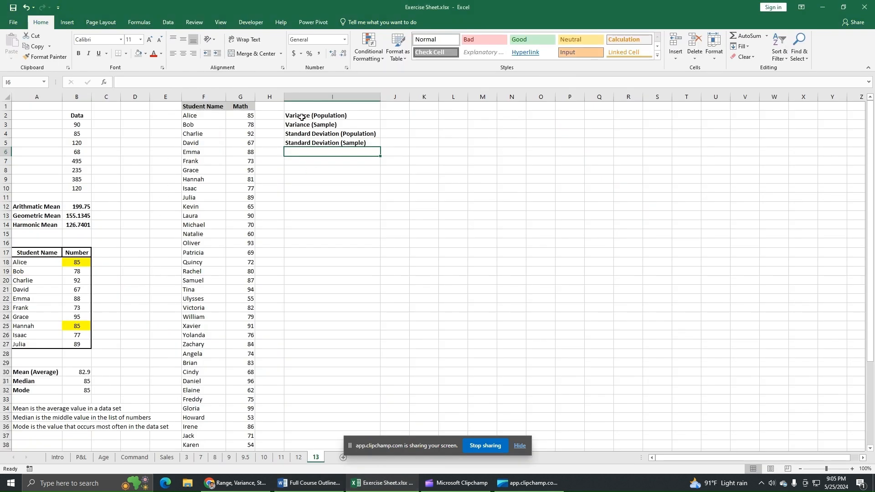
left_click_drag(301, 117, 290, 142)
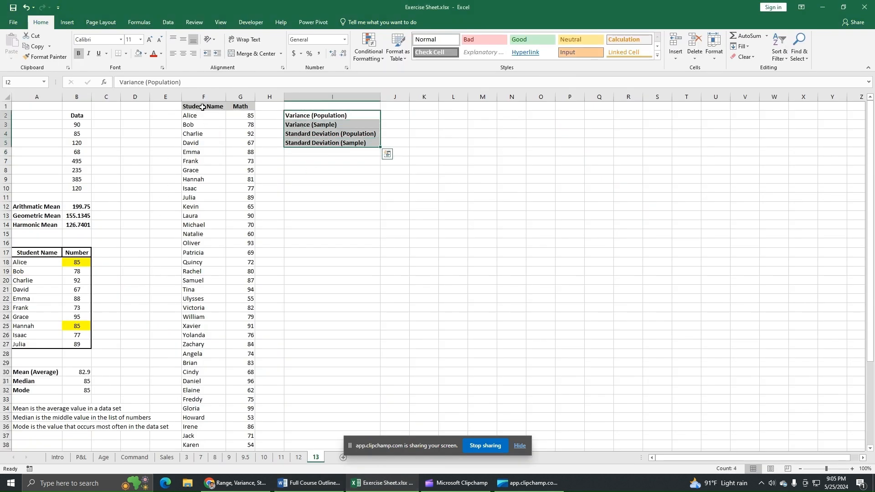
left_click_drag(202, 106, 232, 359)
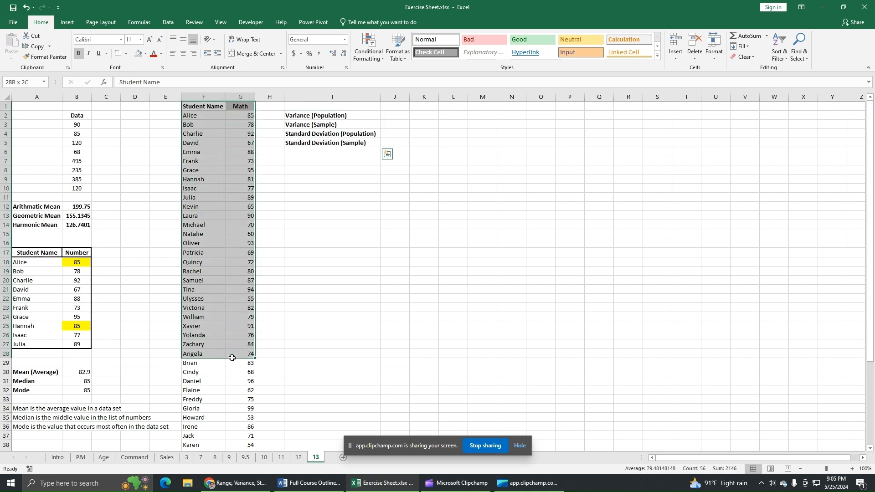
left_click(218, 308)
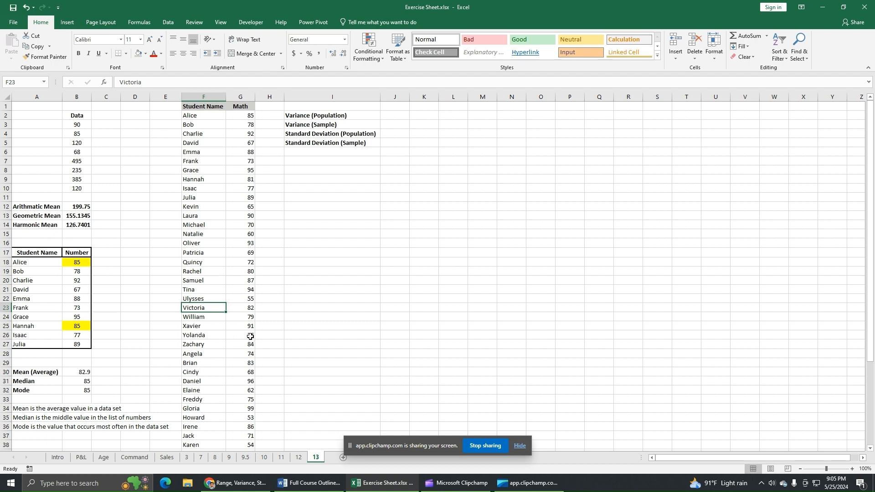
scroll(251, 338, "down", 7)
scroll(255, 334, "up", 6)
scroll(254, 333, "up", 1)
left_click(307, 122)
left_click(332, 116)
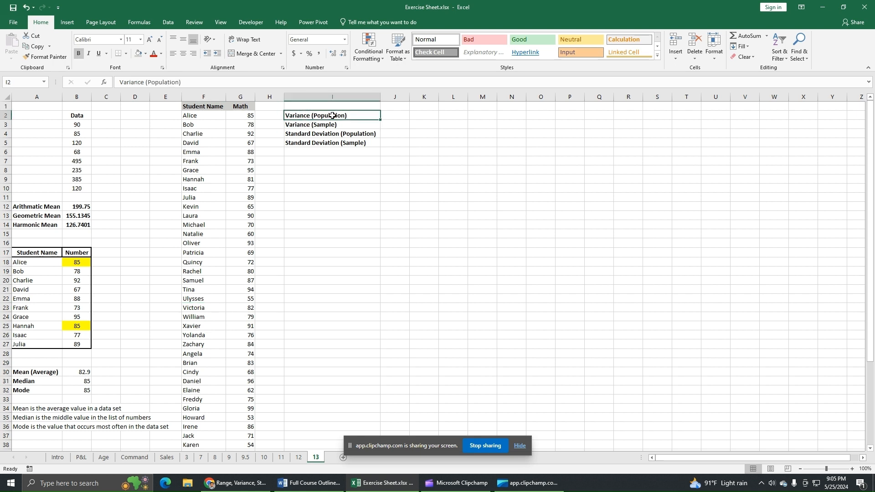
left_click(329, 125)
left_click(318, 134)
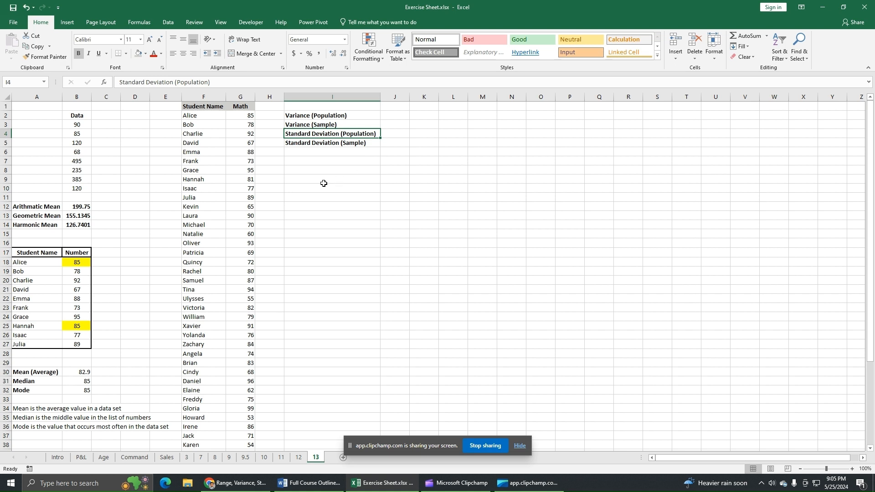
- Compare the full Math score column as the population with smaller sample ranges G2:G14, G2:G9 and G18:G28
left_click_drag(244, 117, 236, 431)
scroll(235, 431, "up", 5)
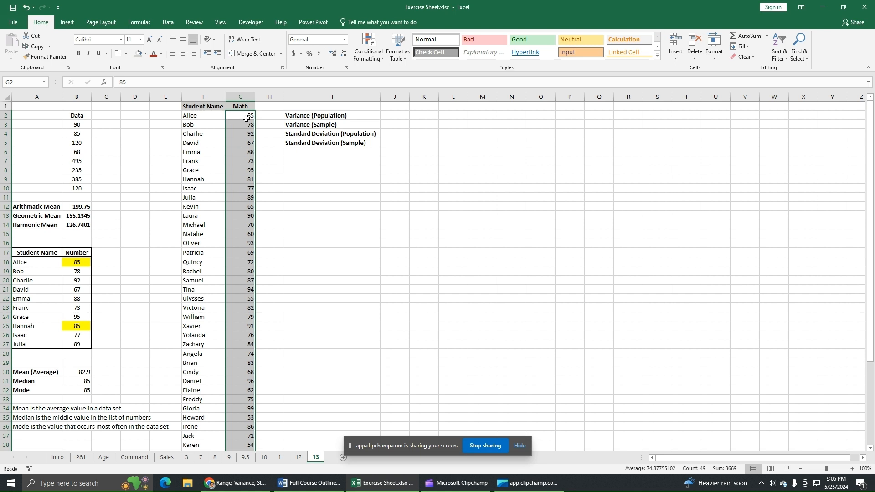
left_click_drag(250, 119, 246, 225)
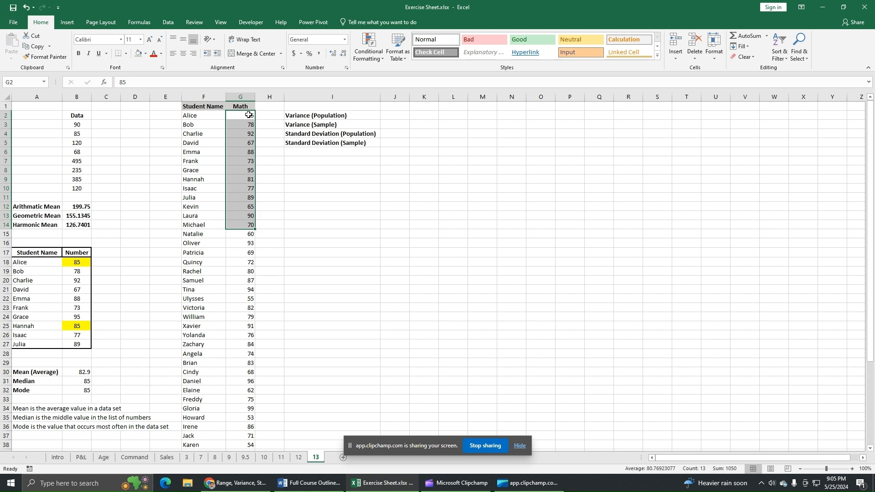
left_click_drag(249, 115, 249, 179)
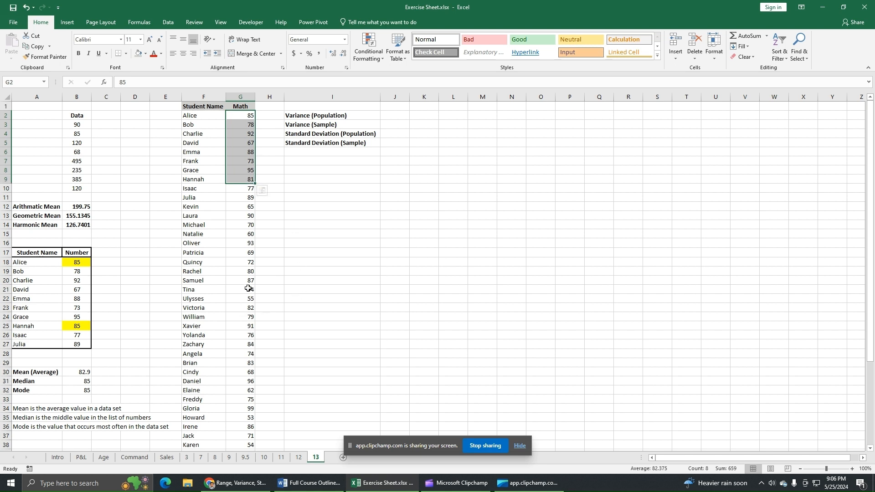
left_click_drag(246, 265, 247, 355)
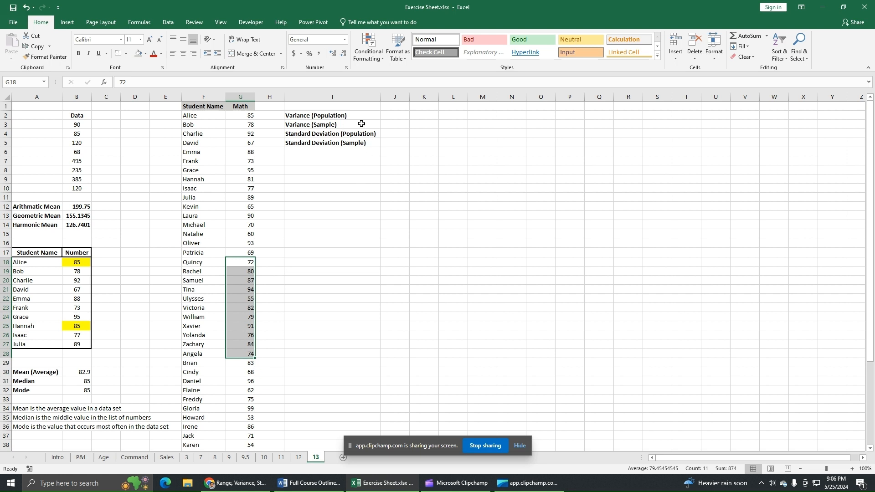
- Calculate the population variance of the Math scores in J2 with =VAR.P(G2:G50)
left_click(390, 115)
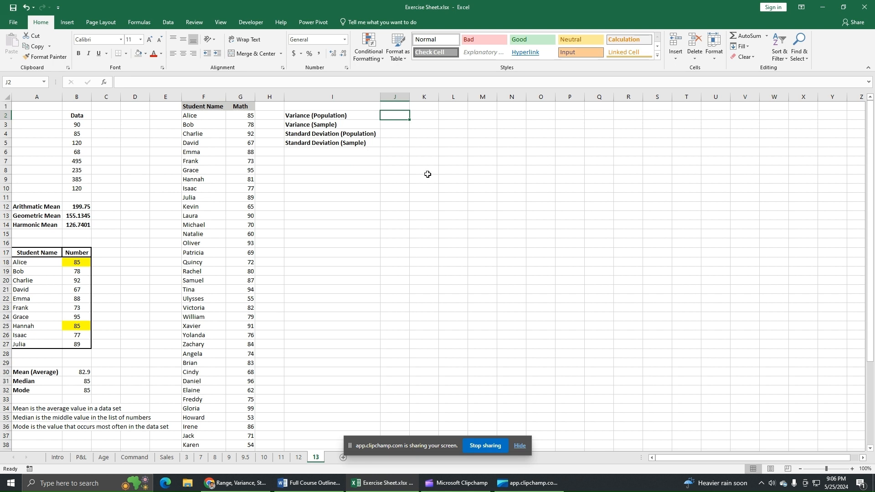
type("=va")
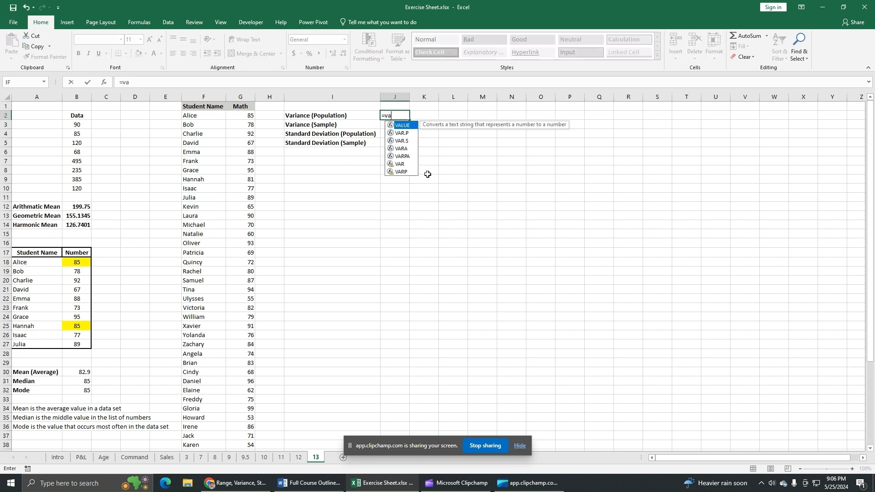
type("r")
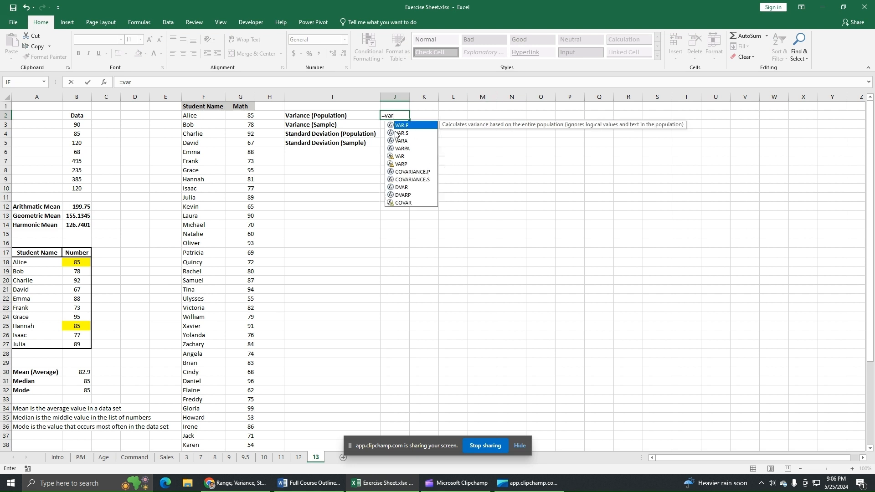
double_click(419, 127)
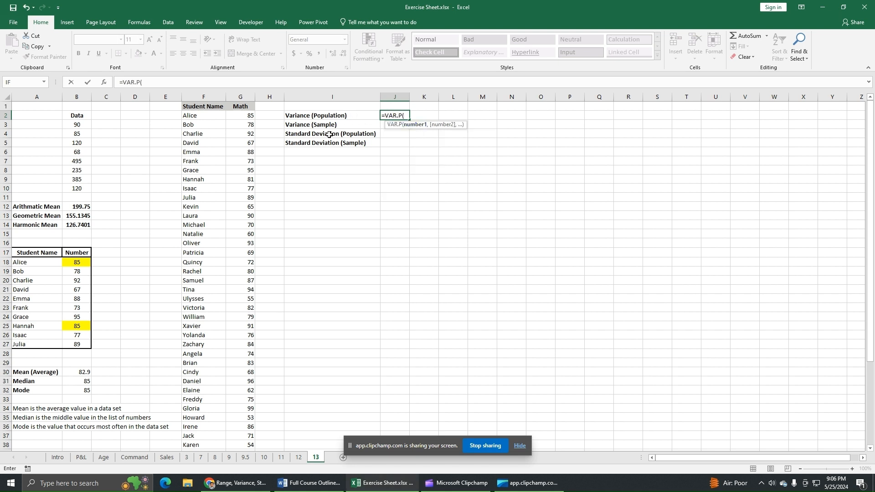
left_click(248, 116)
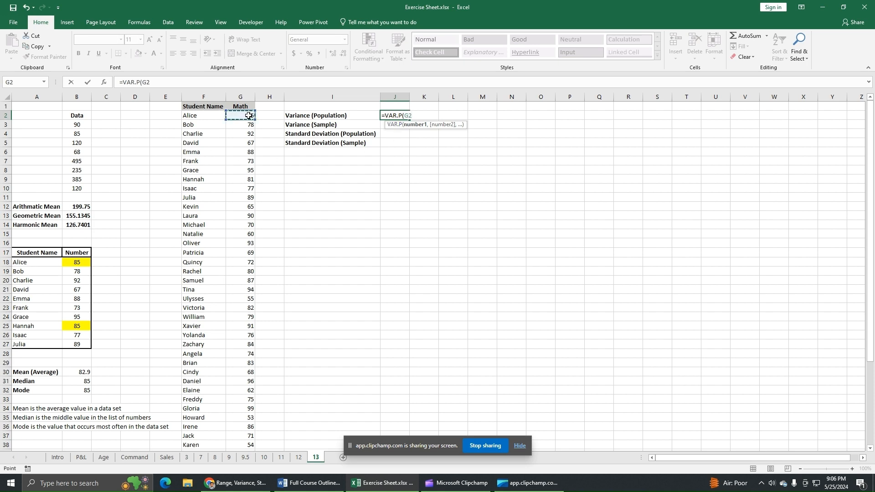
left_click_drag(249, 116, 241, 428)
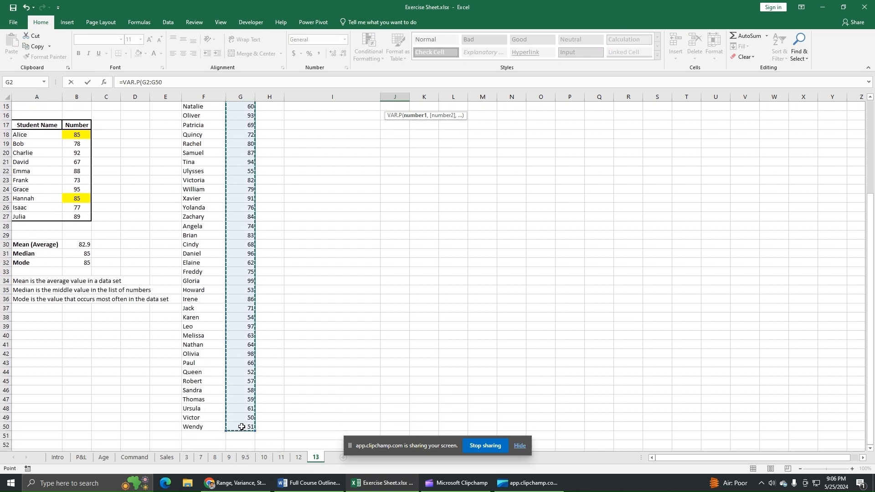
left_click(178, 83)
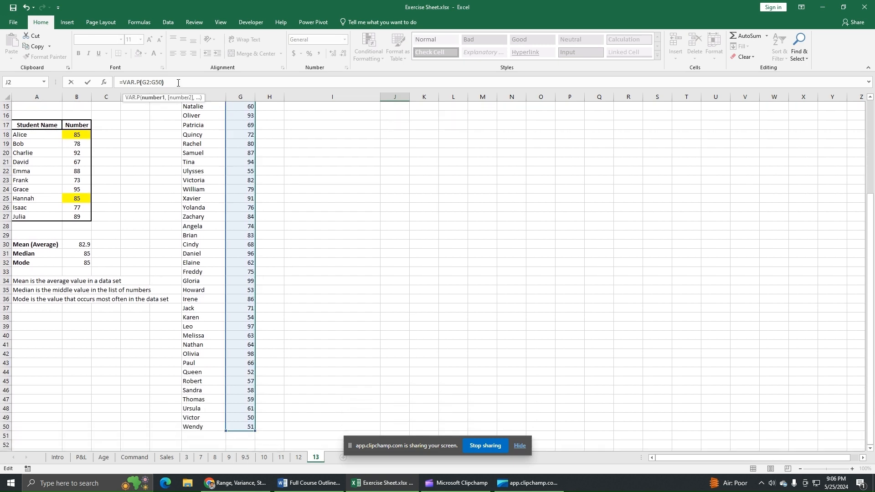
type(")")
key("Return")
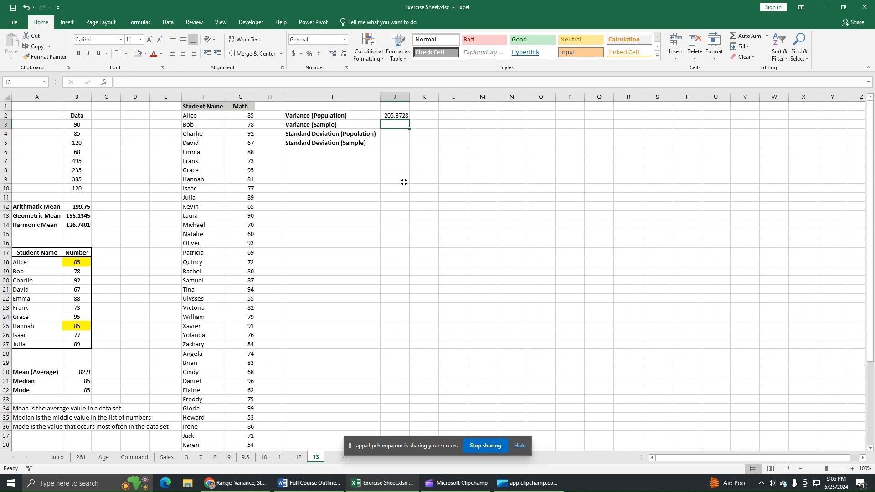
- Calculate the sample variance of the Math scores in J3 with =VAR.S(G17:G36)
left_click(401, 117)
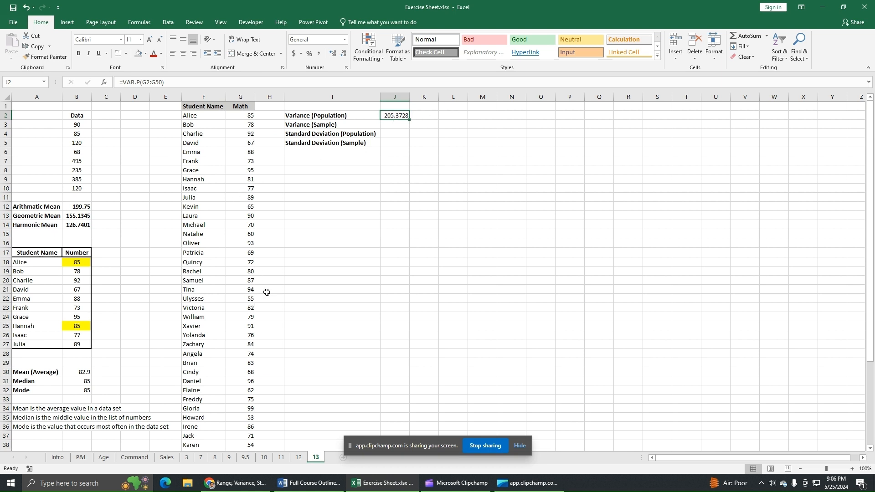
scroll(245, 270, "down", 2)
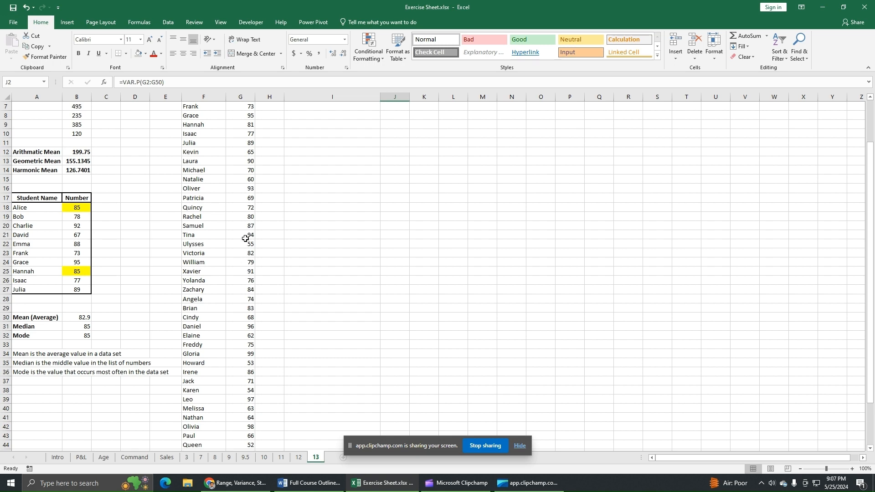
left_click_drag(245, 235, 246, 377)
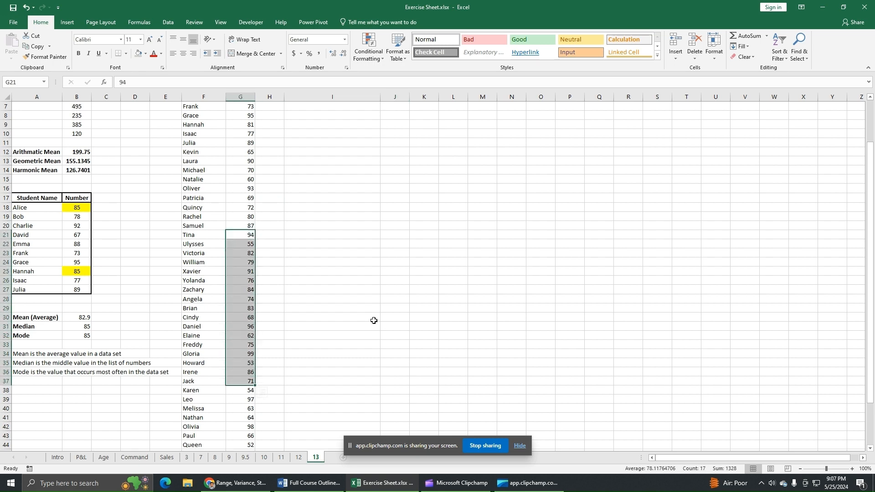
scroll(374, 319, "up", 2)
left_click(398, 124)
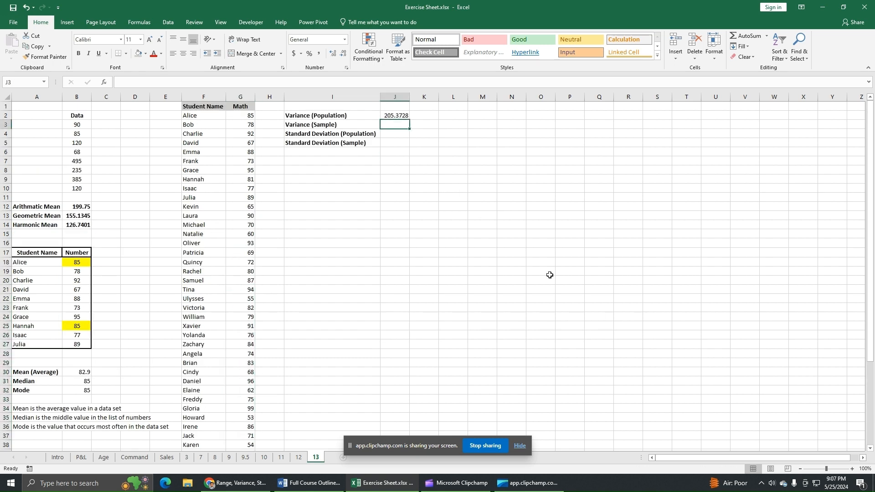
type("=var")
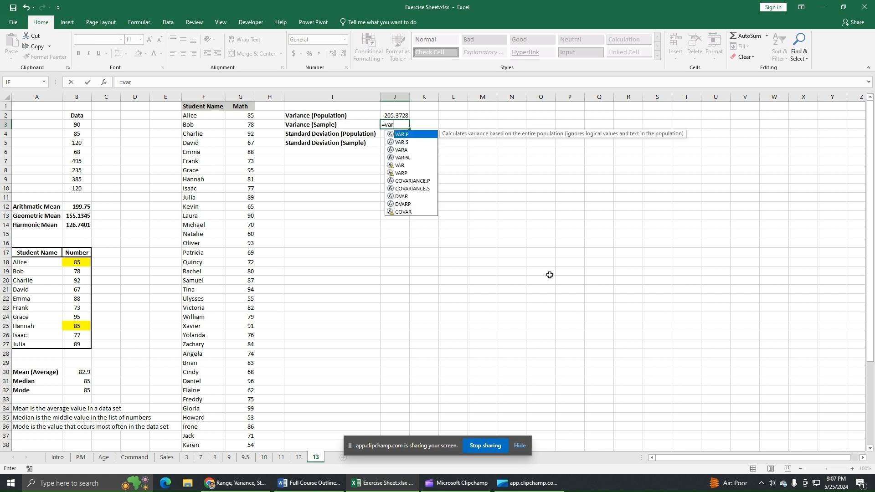
double_click(402, 142)
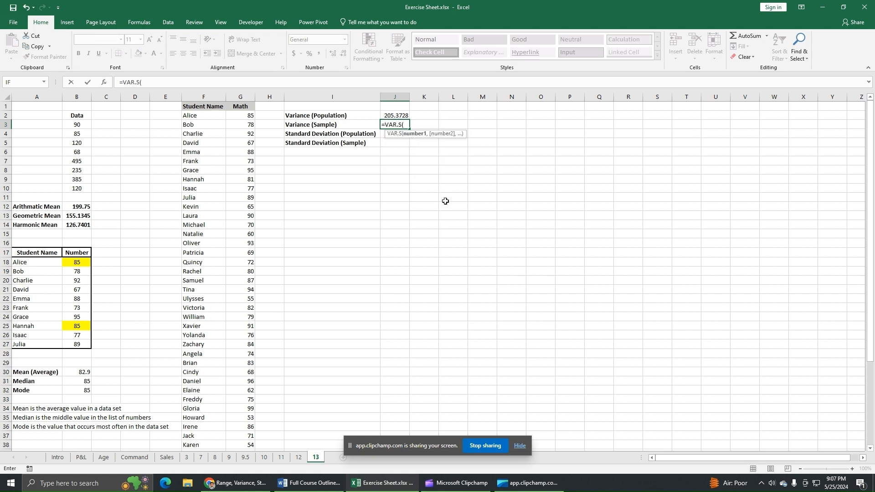
left_click_drag(248, 253, 244, 427)
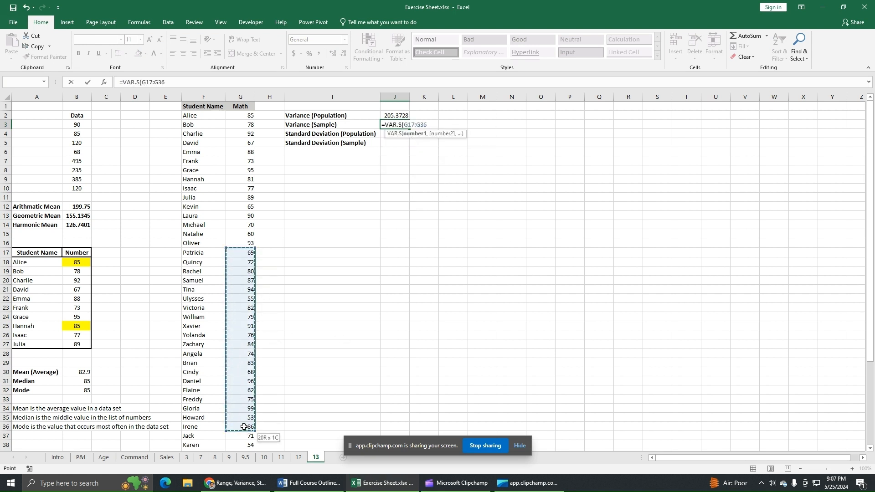
left_click(182, 83)
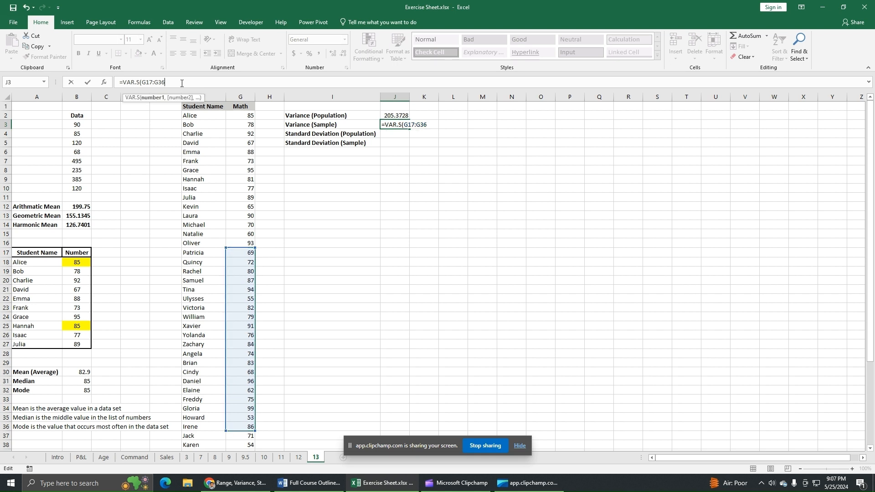
key("Return")
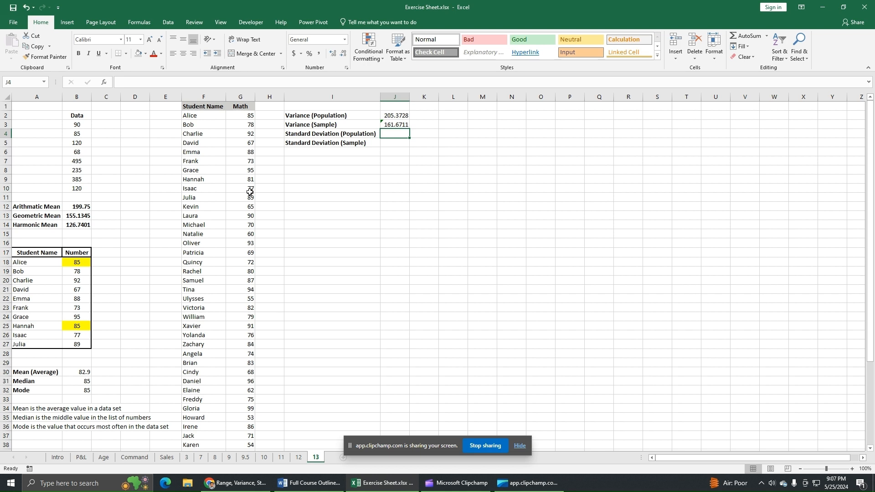
- Examine the sample variance formula in J3, the standard deviation label in I4 and the Math scores from G32 downward
left_click(396, 125)
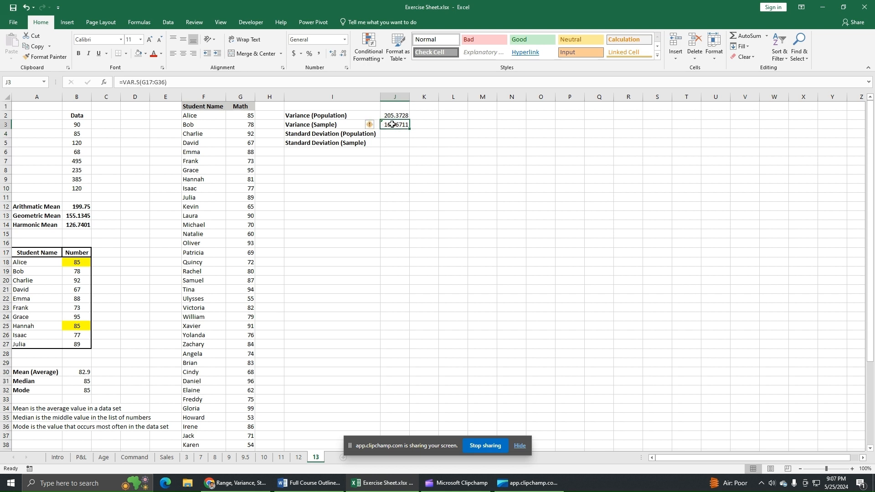
left_click(333, 134)
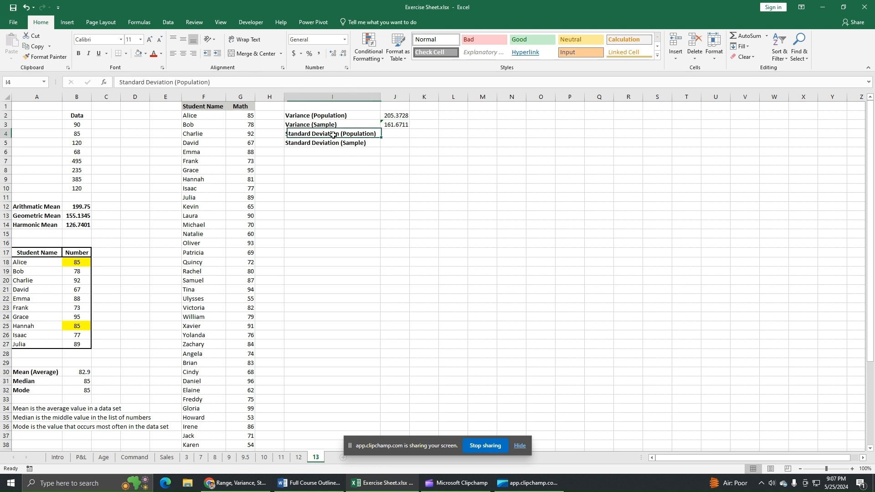
left_click(393, 134)
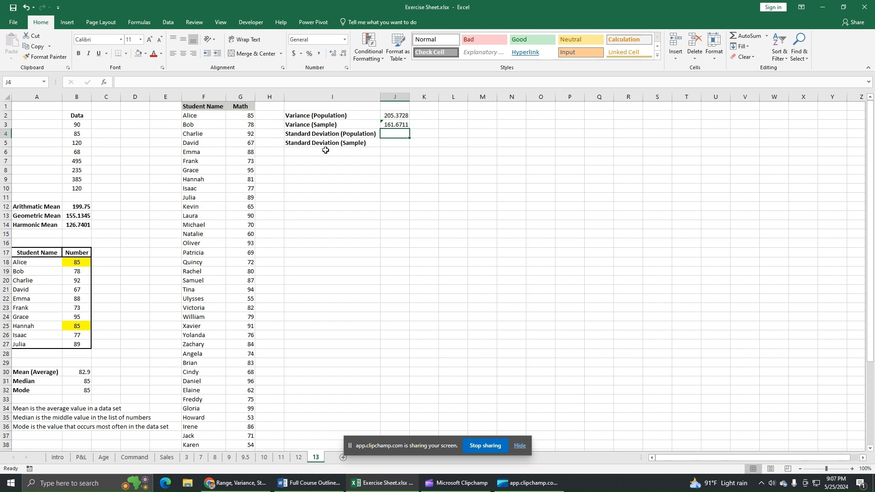
scroll(236, 310, "down", 4)
left_click_drag(240, 281, 269, 427)
scroll(324, 384, "up", 4)
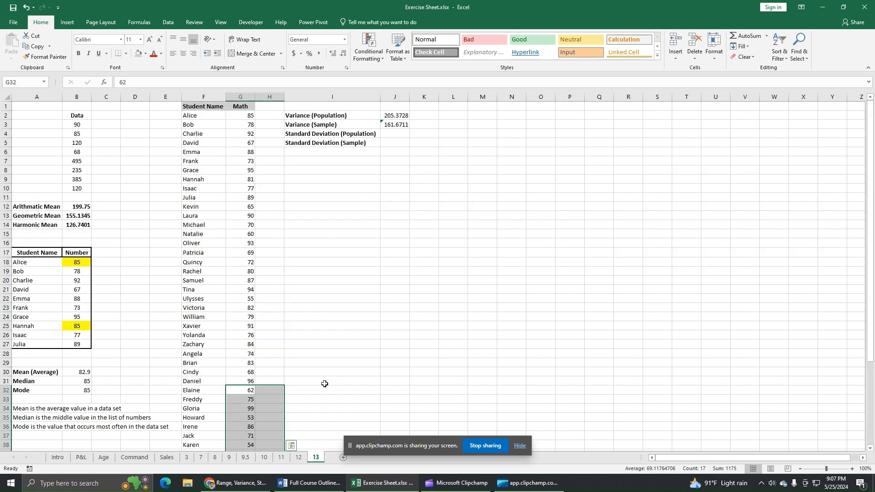
- Calculate the population standard deviation of the Math scores in J4 with =STDEV.P(G2:G50)
left_click(396, 134)
type("=")
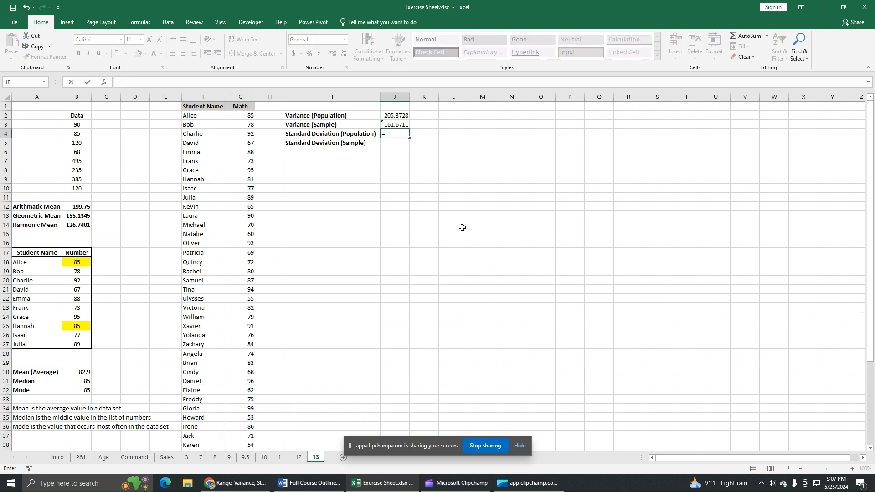
type("st")
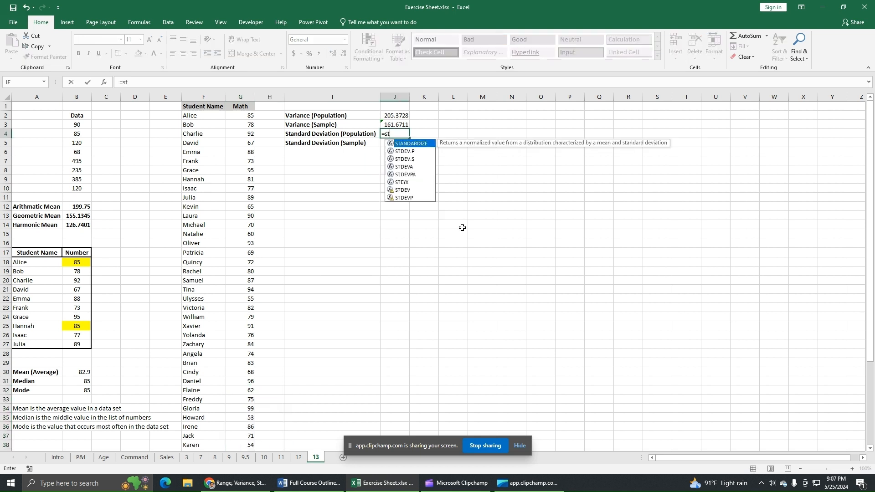
double_click(412, 152)
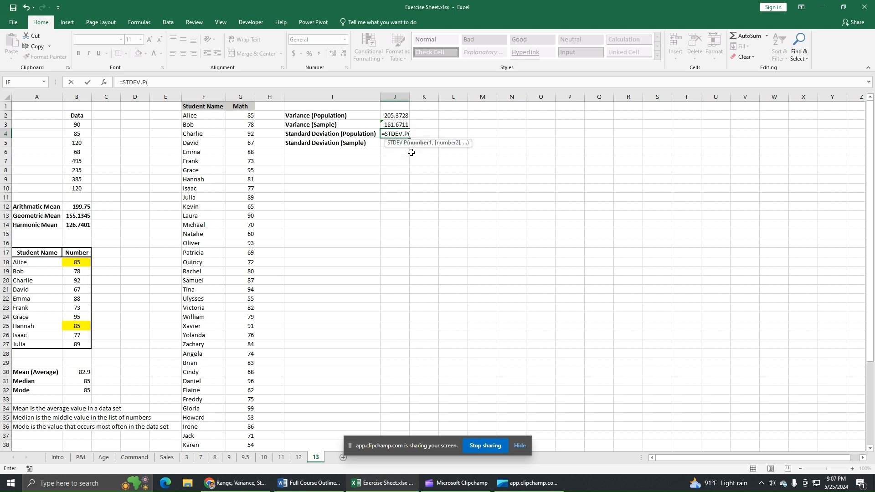
left_click(246, 117)
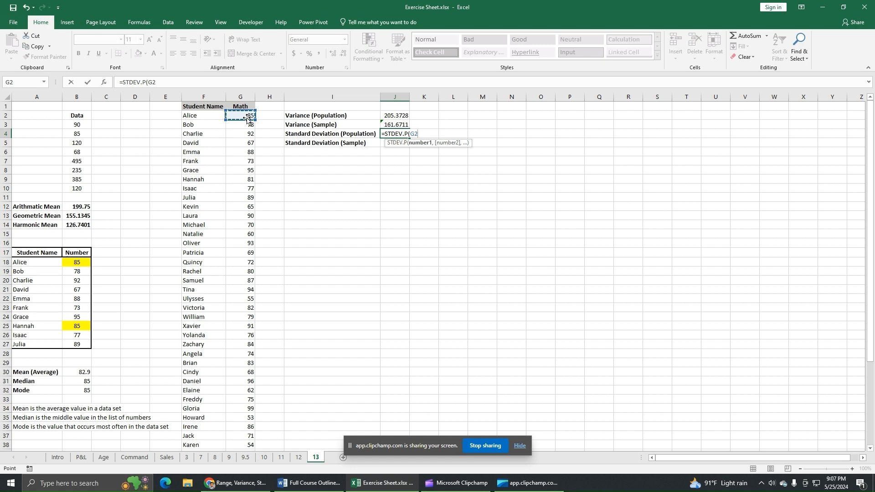
key("ctrl+shift+Down")
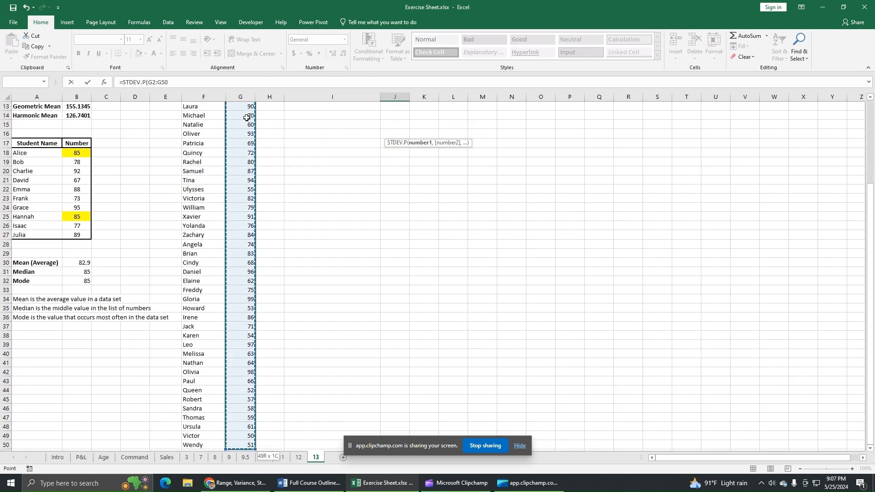
type(")")
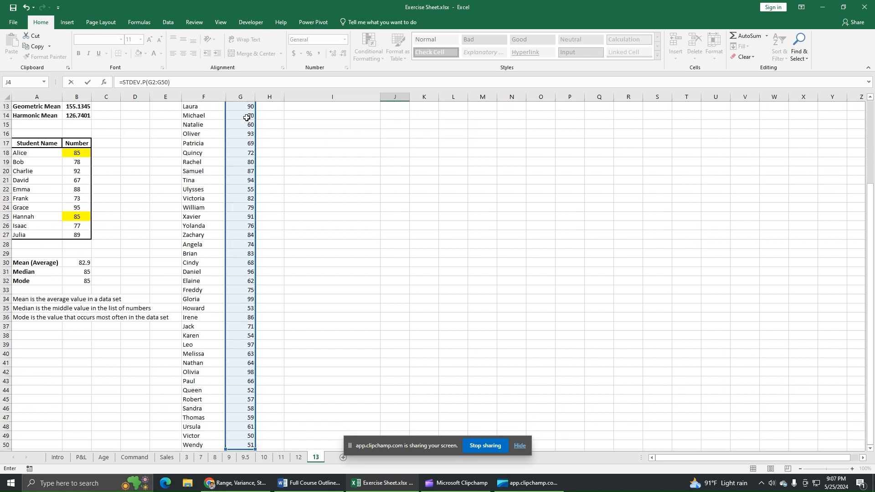
key("Return")
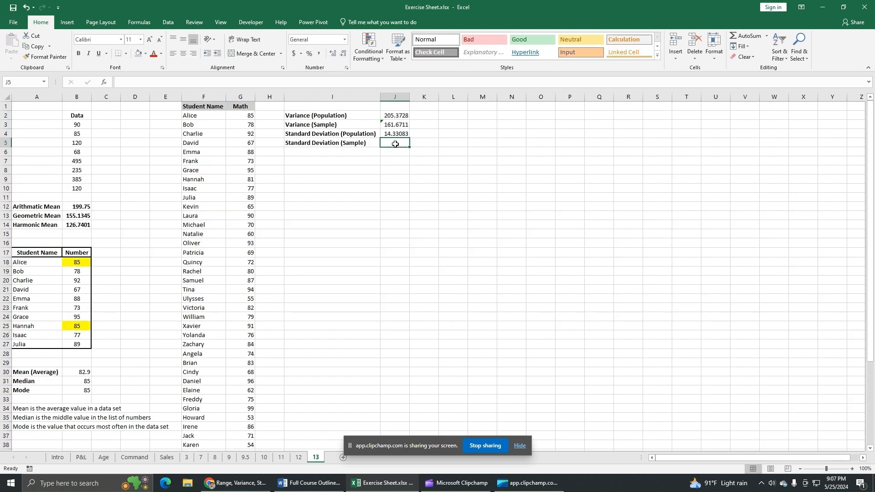
- Calculate the sample standard deviation of the Math scores in J5 with =STDEV.S(G37:G50)
type("=")
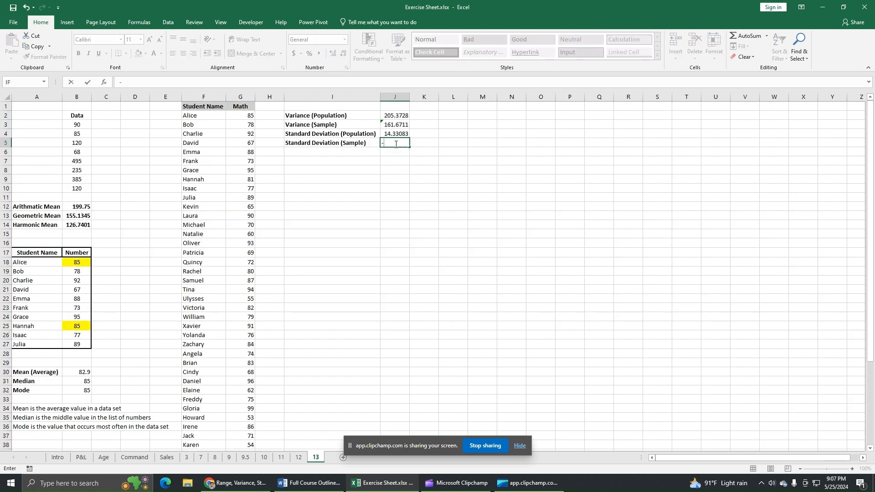
key("BackSpace")
type("=st")
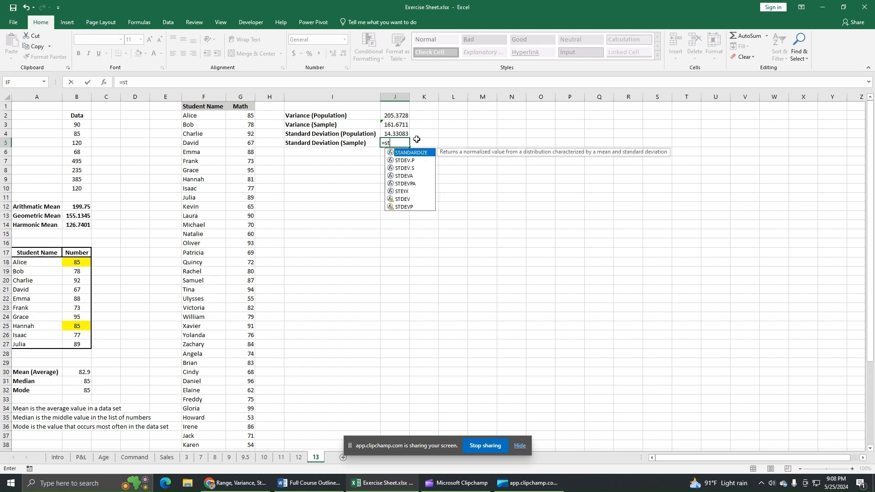
double_click(414, 168)
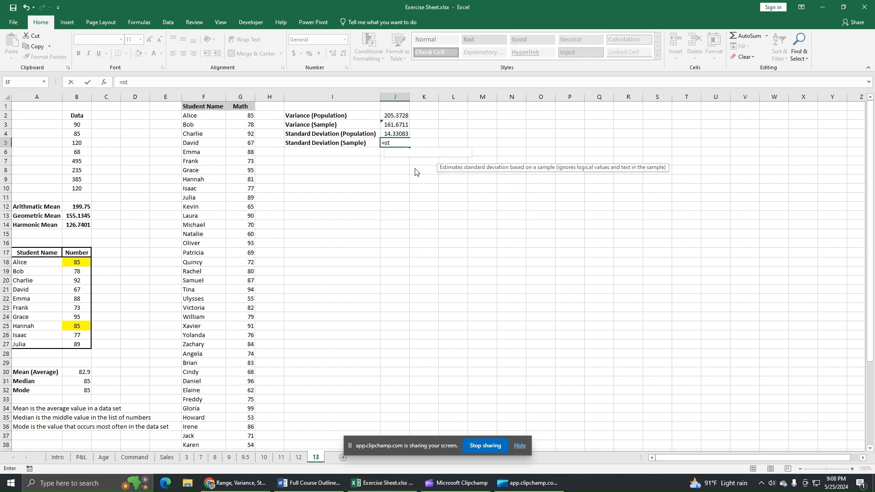
scroll(258, 344, "down", 3)
scroll(258, 344, "down", 3)
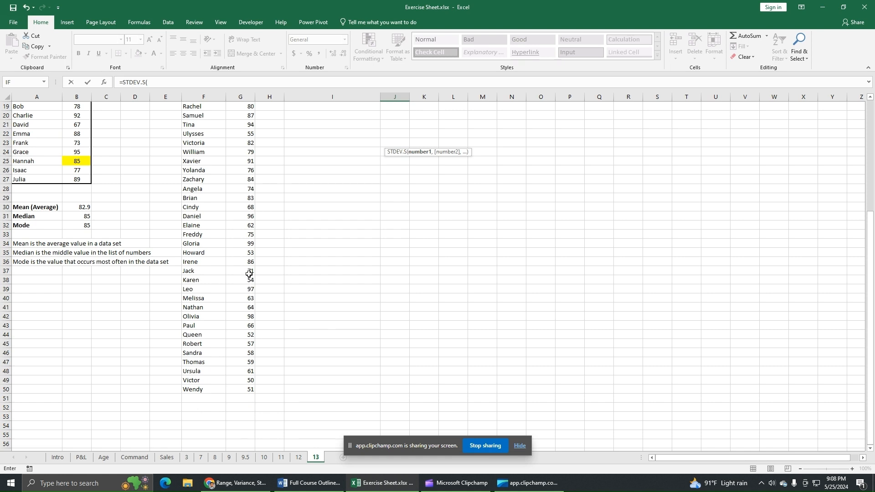
left_click_drag(249, 272, 240, 392)
left_click(183, 83)
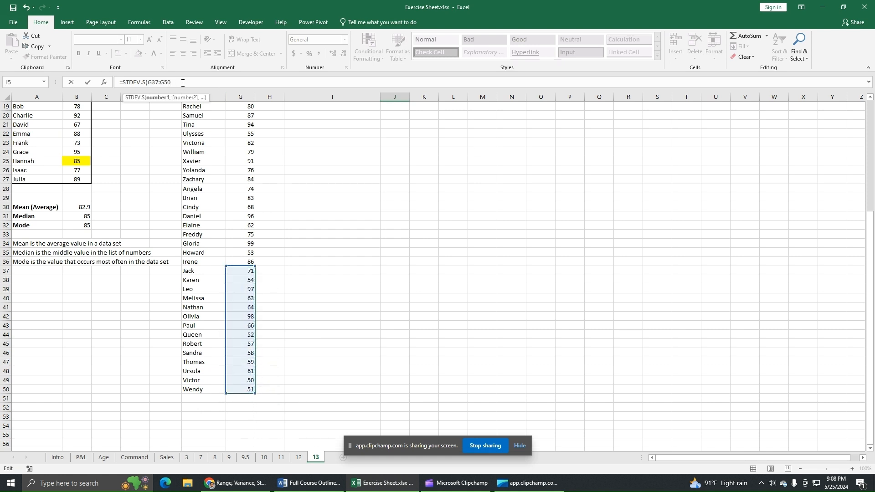
type(")")
key("Return")
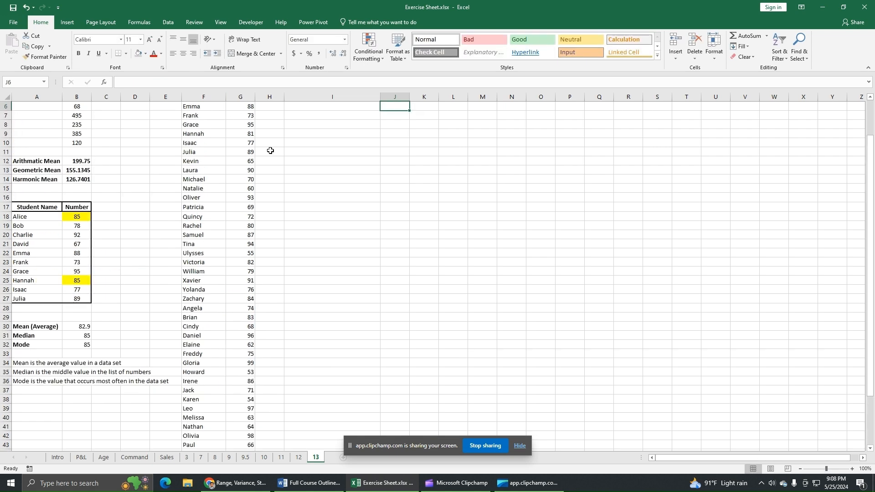
scroll(348, 186, "up", 2)
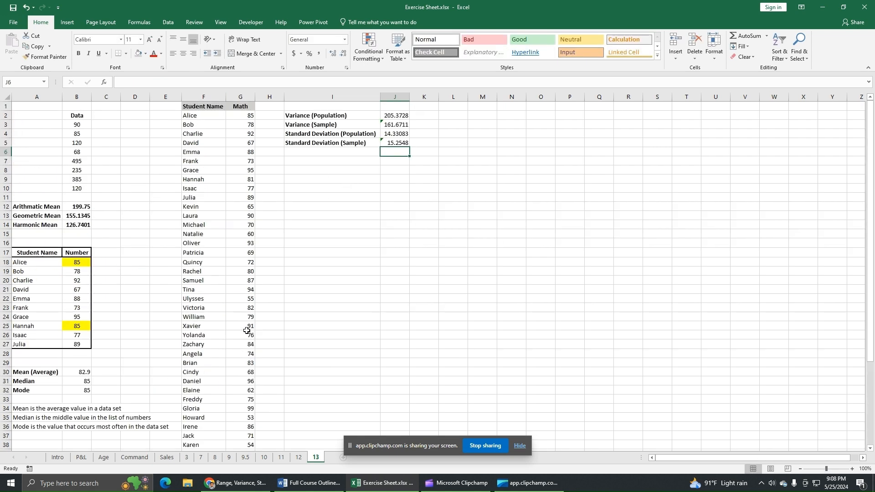
- Review the Math scores and the population and sample formulas for variance and standard deviation in J2:J5
scroll(246, 368, "down", 2)
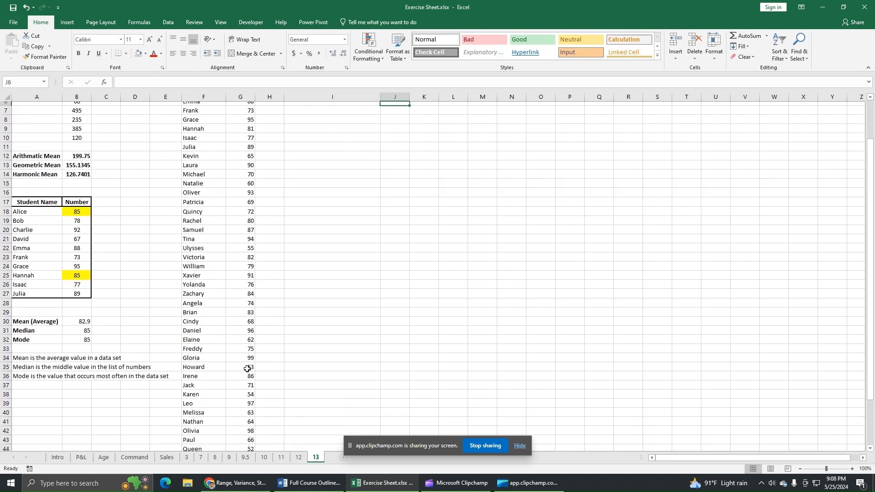
scroll(245, 374, "up", 2)
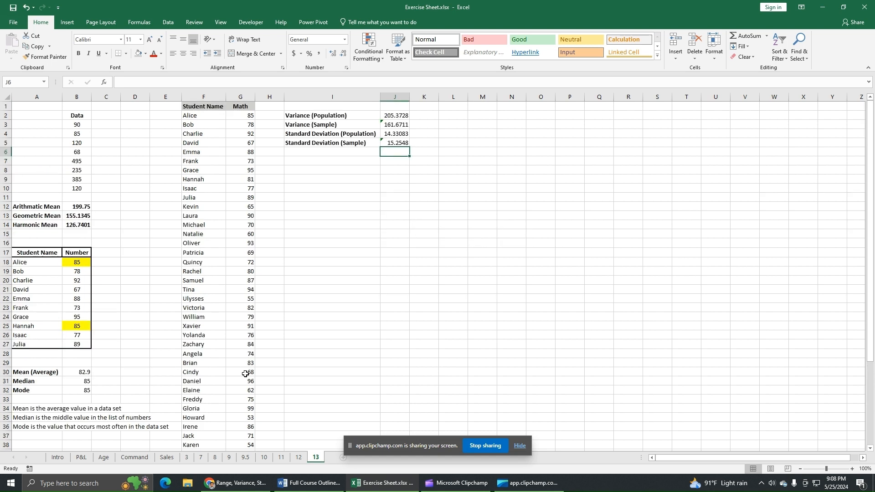
left_click(399, 116)
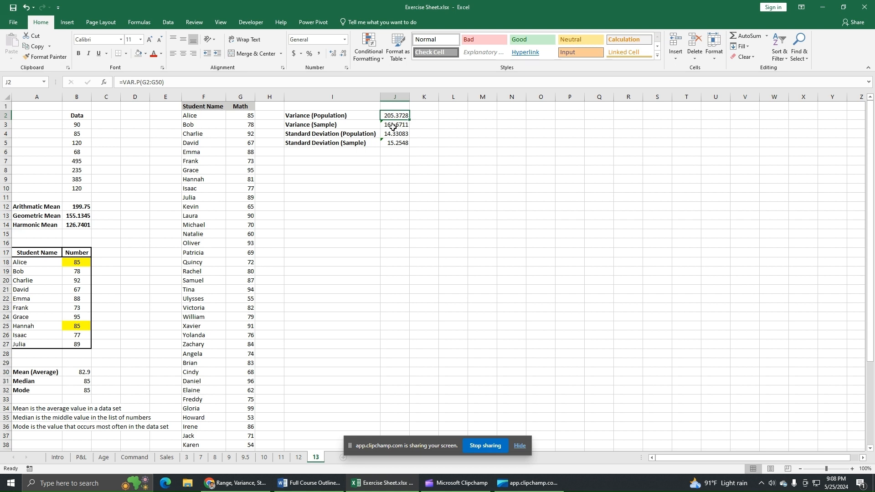
left_click(399, 125)
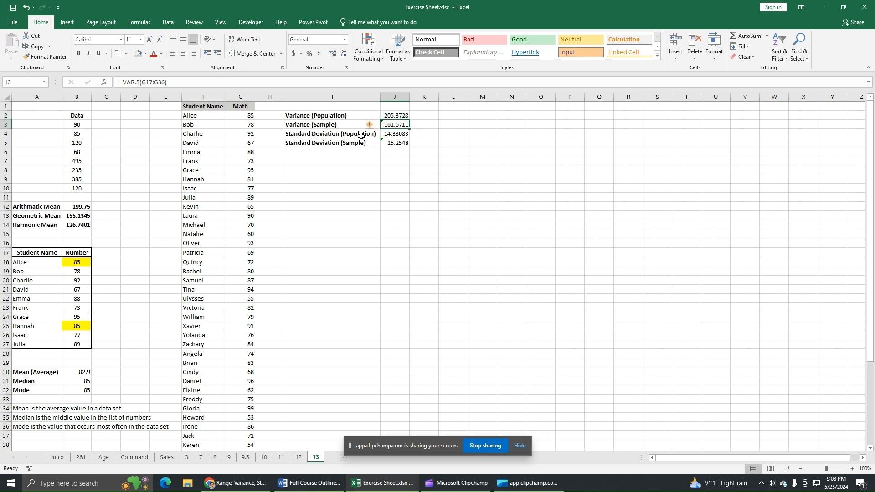
left_click(396, 135)
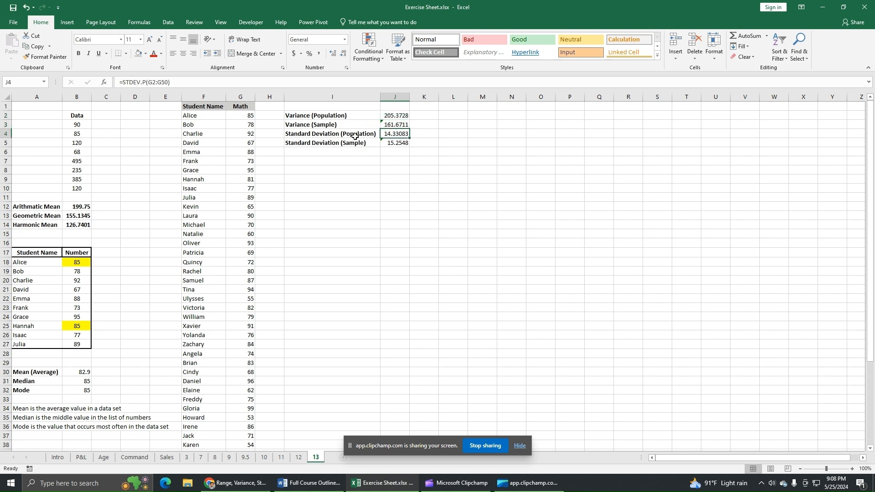
left_click(389, 144)
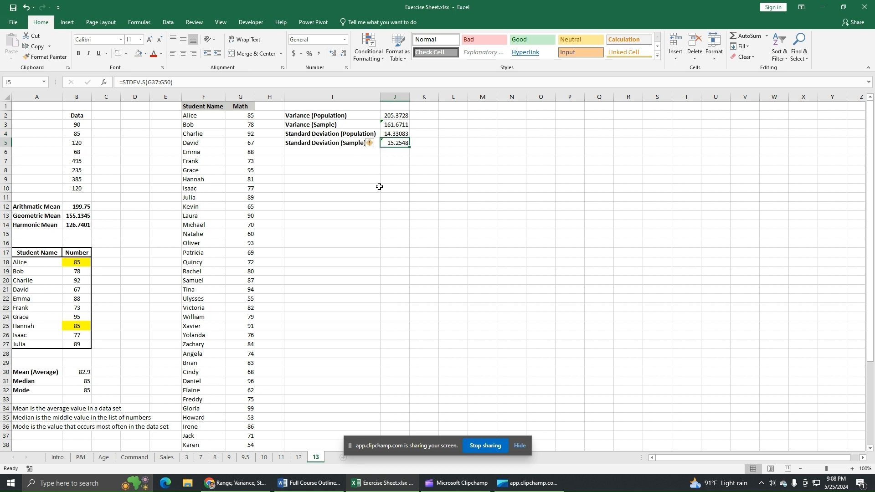